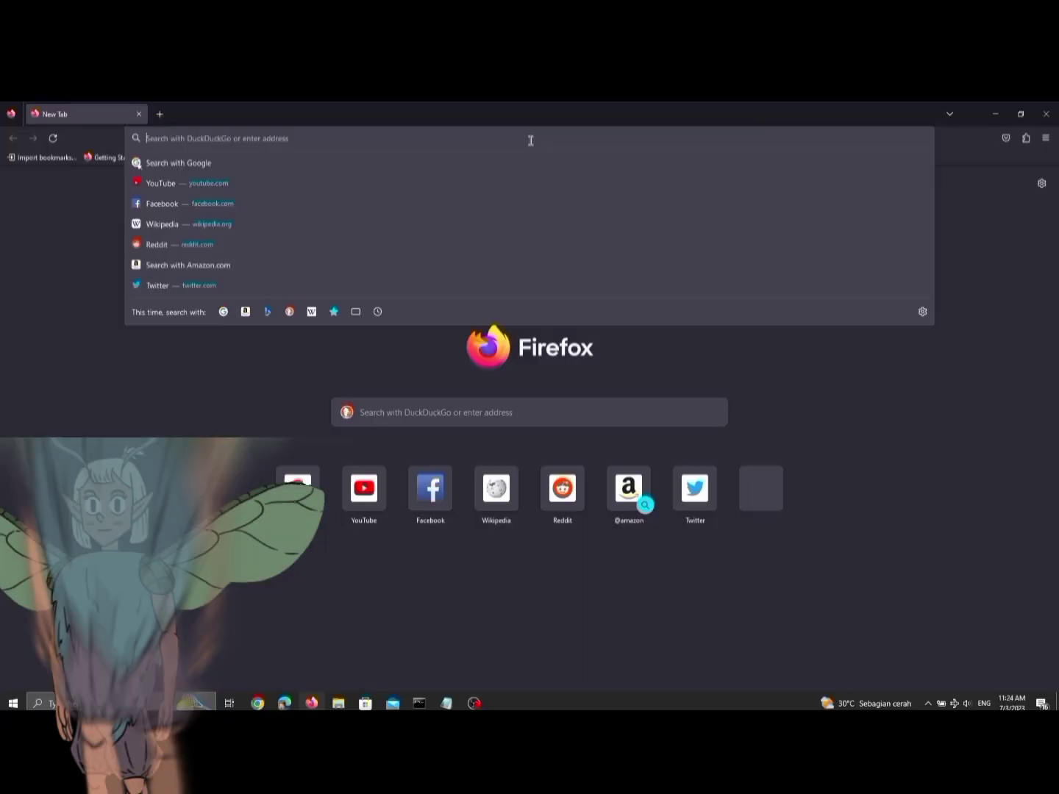
# Step: Load ldplayer.net, then enter the GitHub magisk-files releases page address
pyautogui.write('https://www.ldplayer.net')
pyautogui.press('Return')
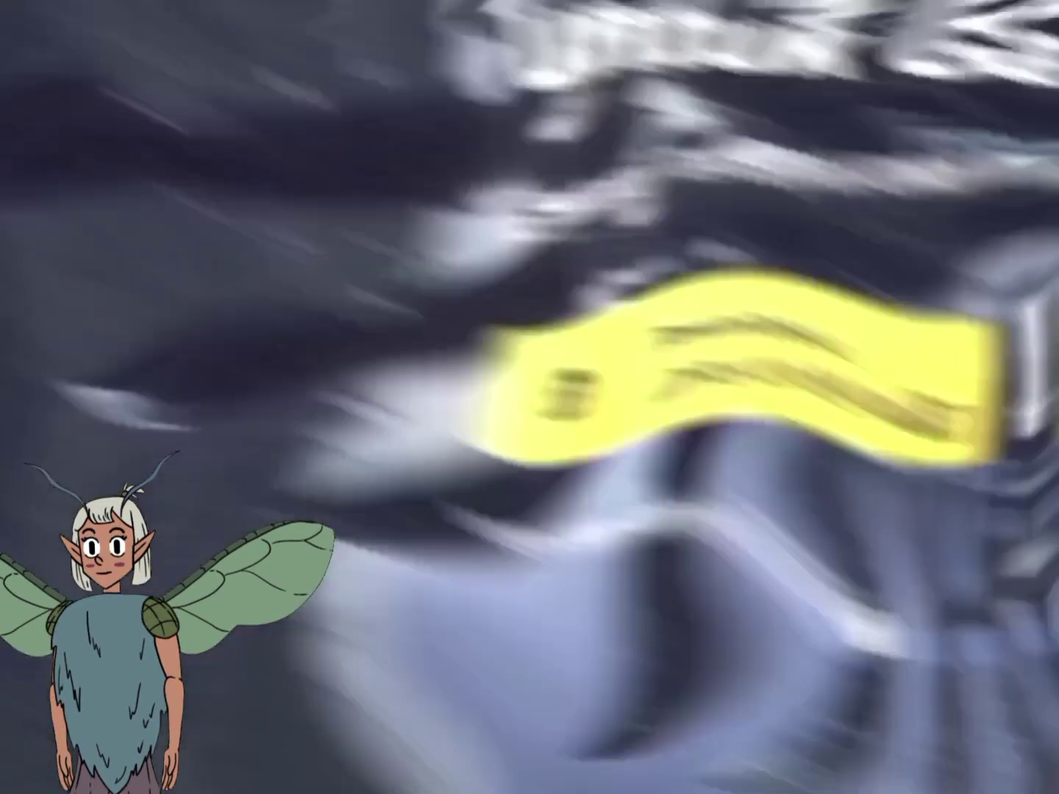
pyautogui.click(360, 137)
pyautogui.write('https://github.com/HuskyDG/magisk-files/releases')
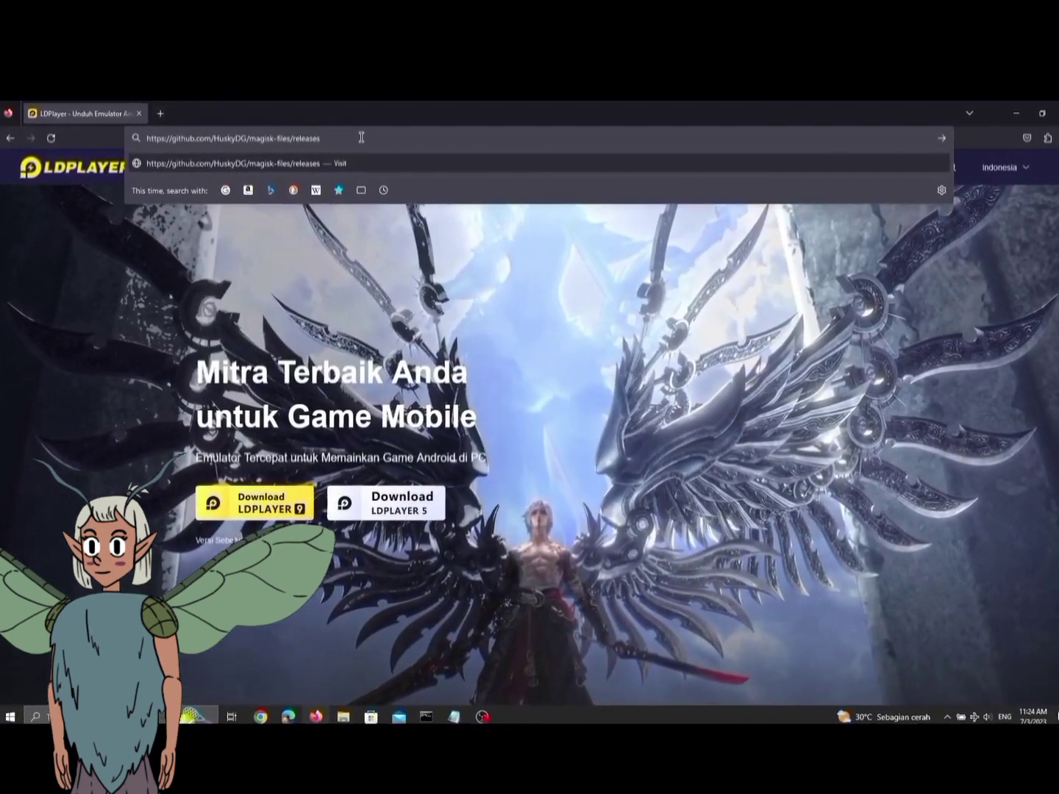
# Step: Load the magisk-files releases page and select the app-release.apk asset name
pyautogui.press('Return')
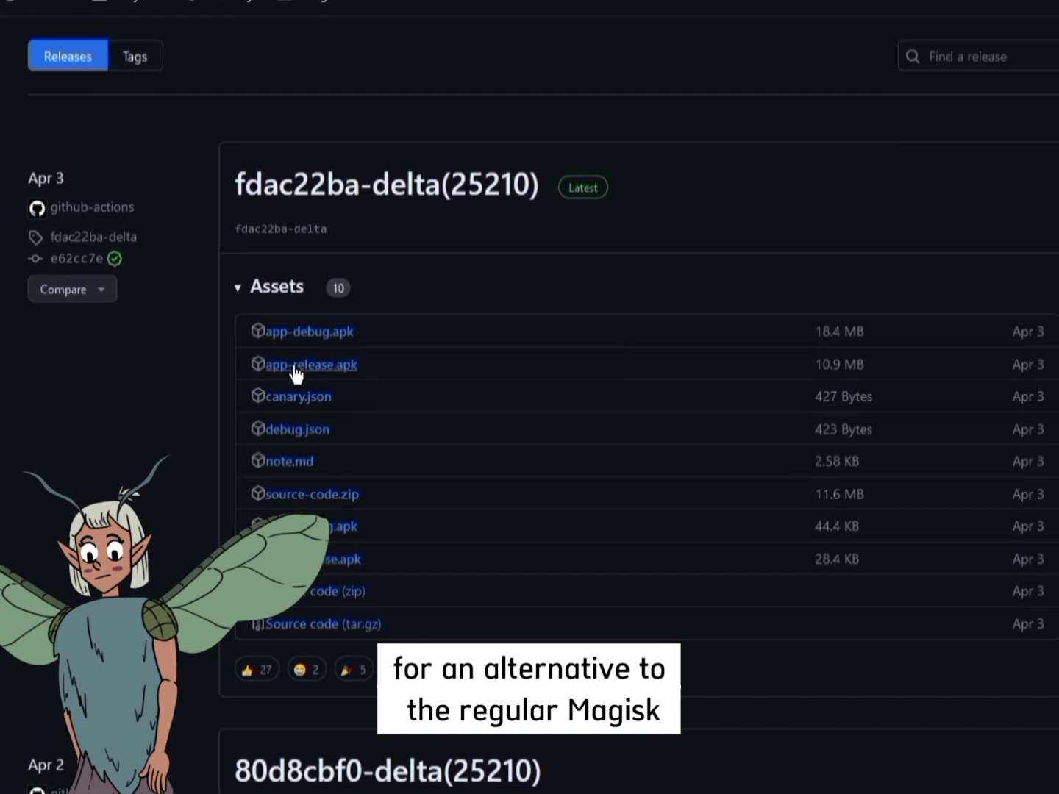
pyautogui.moveTo(816, 362); pyautogui.dragTo(847, 356)
pyautogui.moveTo(256, 370); pyautogui.dragTo(230, 378)
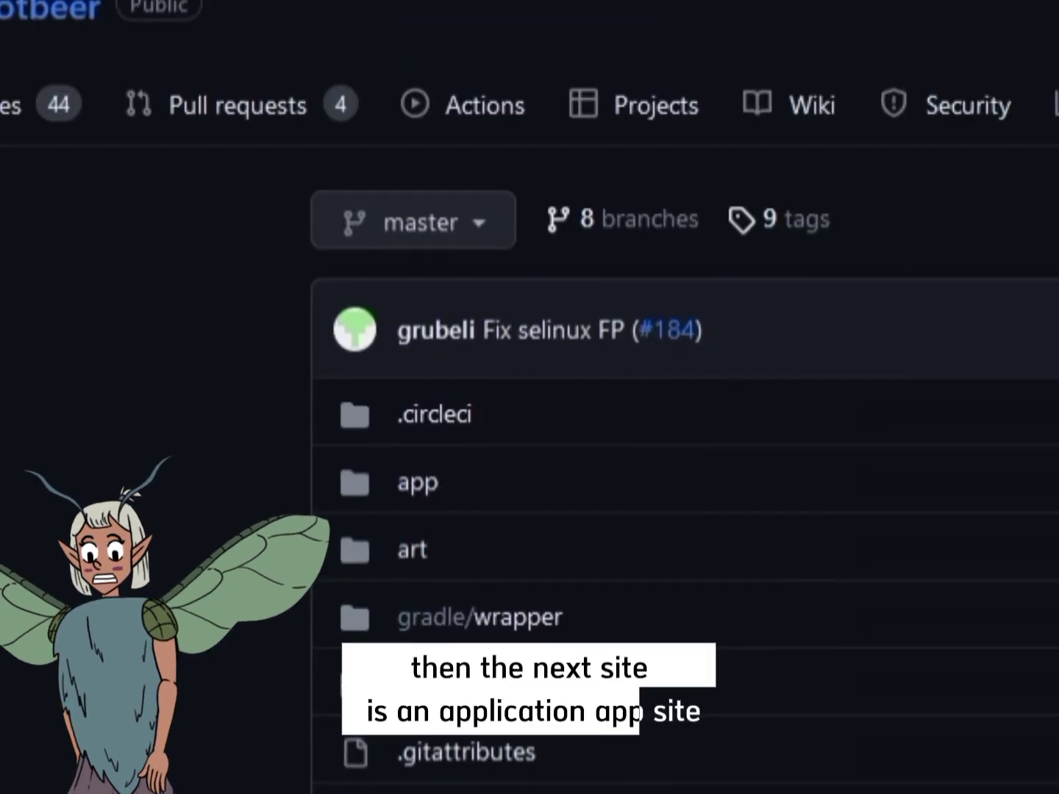
# Step: Scroll the rootbeer README past Java checks and False positives to the Sample app section
pyautogui.scroll(-5, 531, 397)
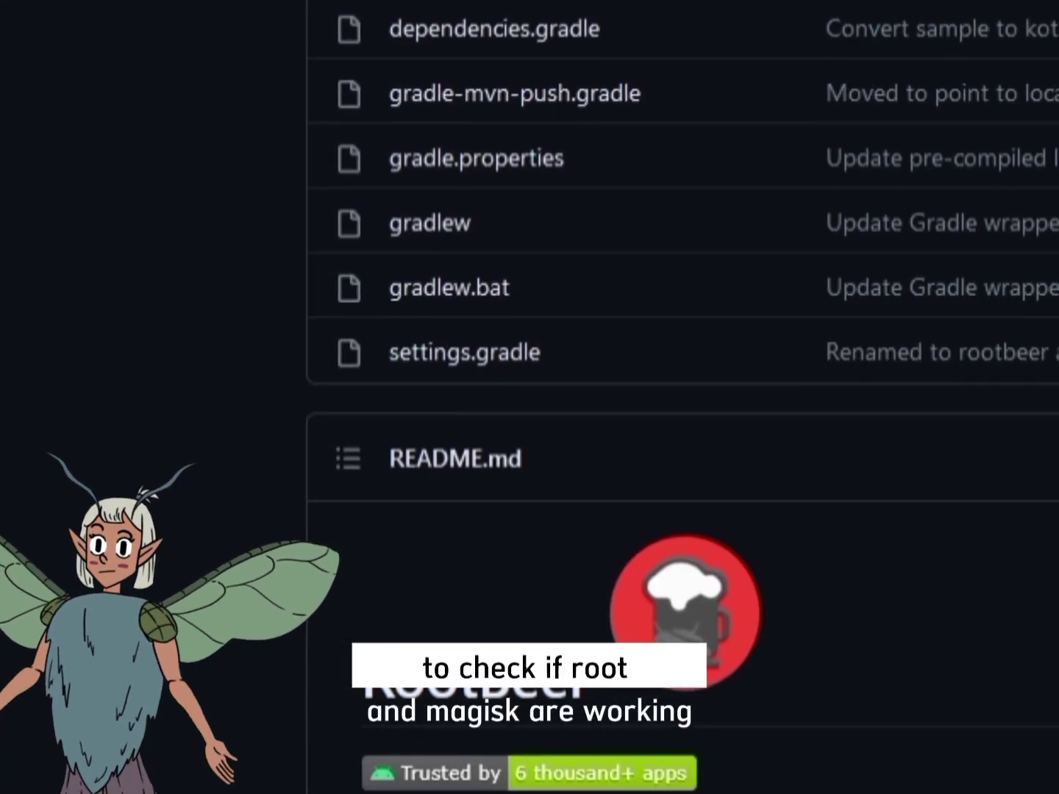
pyautogui.scroll(-2, 529, 397)
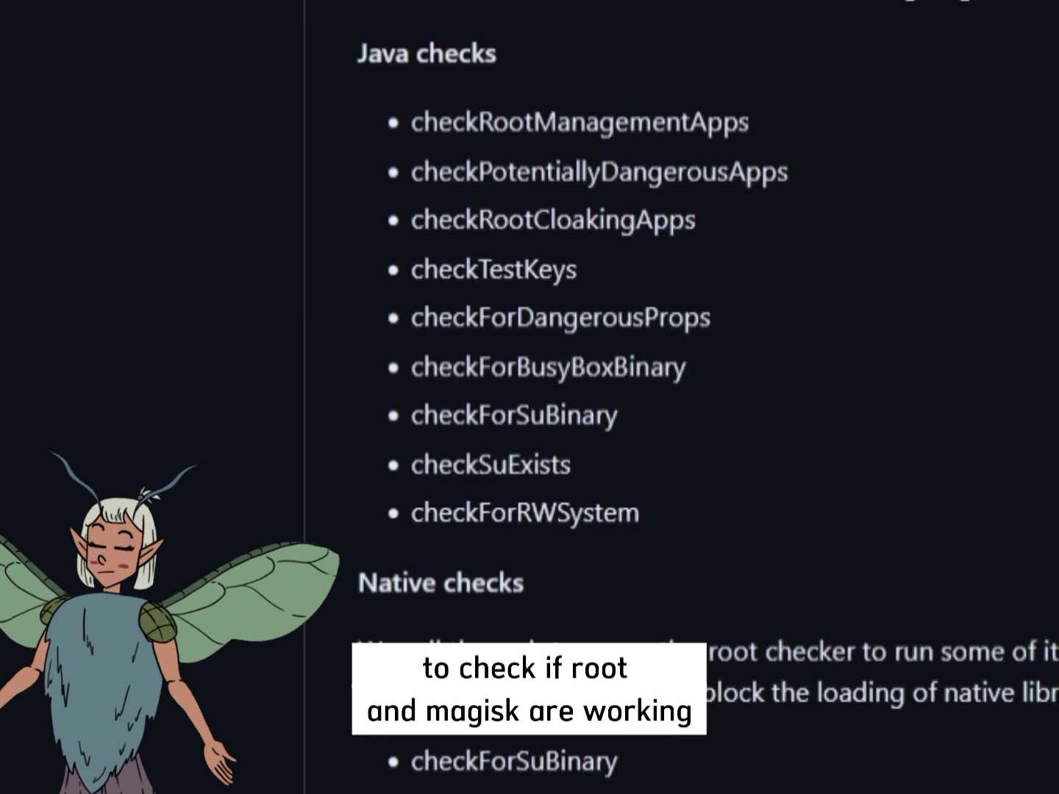
pyautogui.scroll(-20, 839, 591)
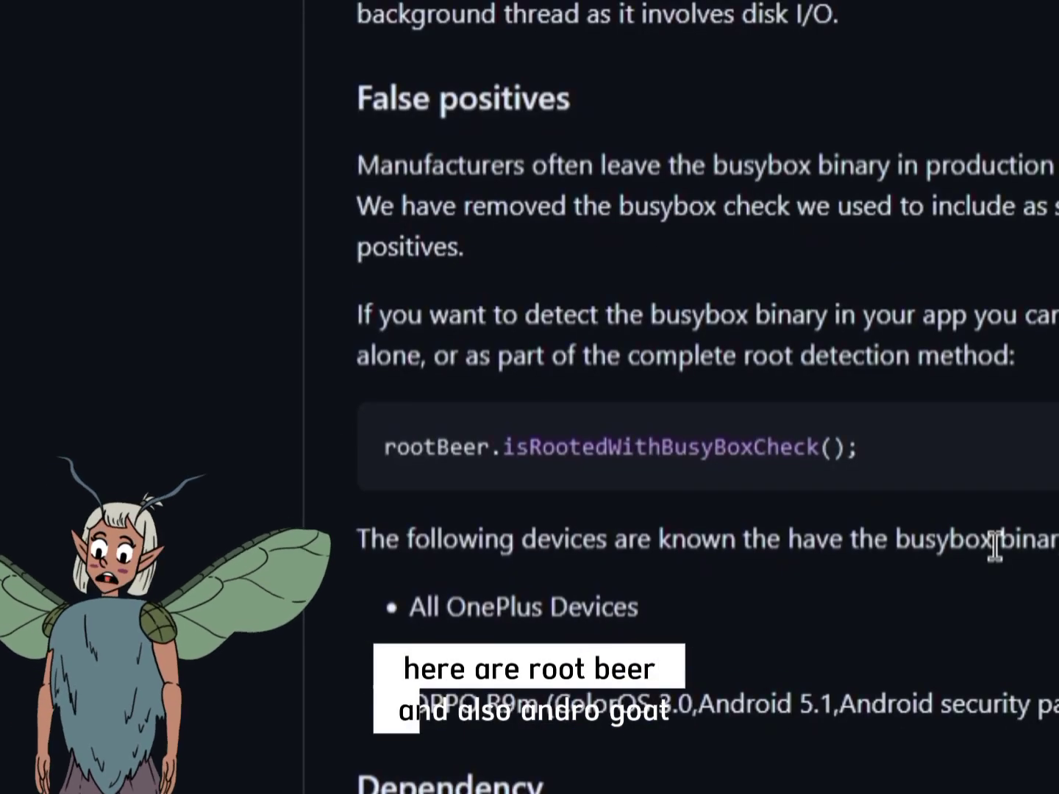
pyautogui.scroll(-4, 994, 546)
pyautogui.scroll(2, 731, 206)
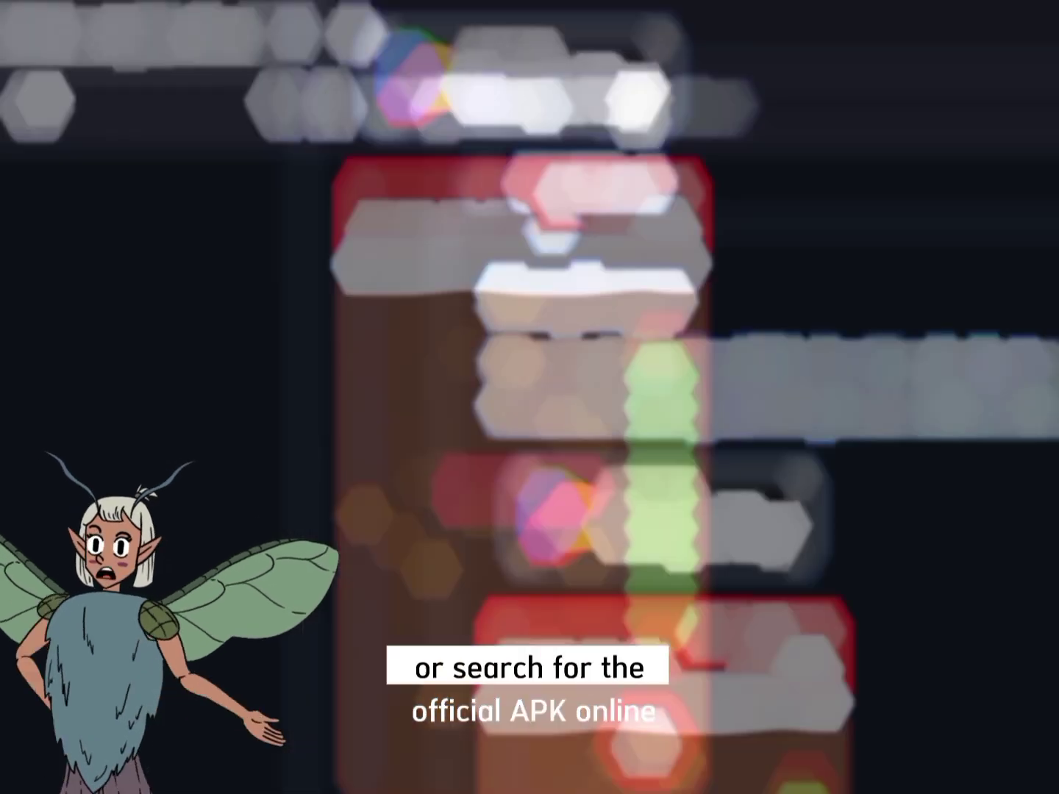
# Step: Load the AndroGoat download page, then add a new Android 9.0 (64-bit) instance, LDPlayer-1
pyautogui.press('Return')
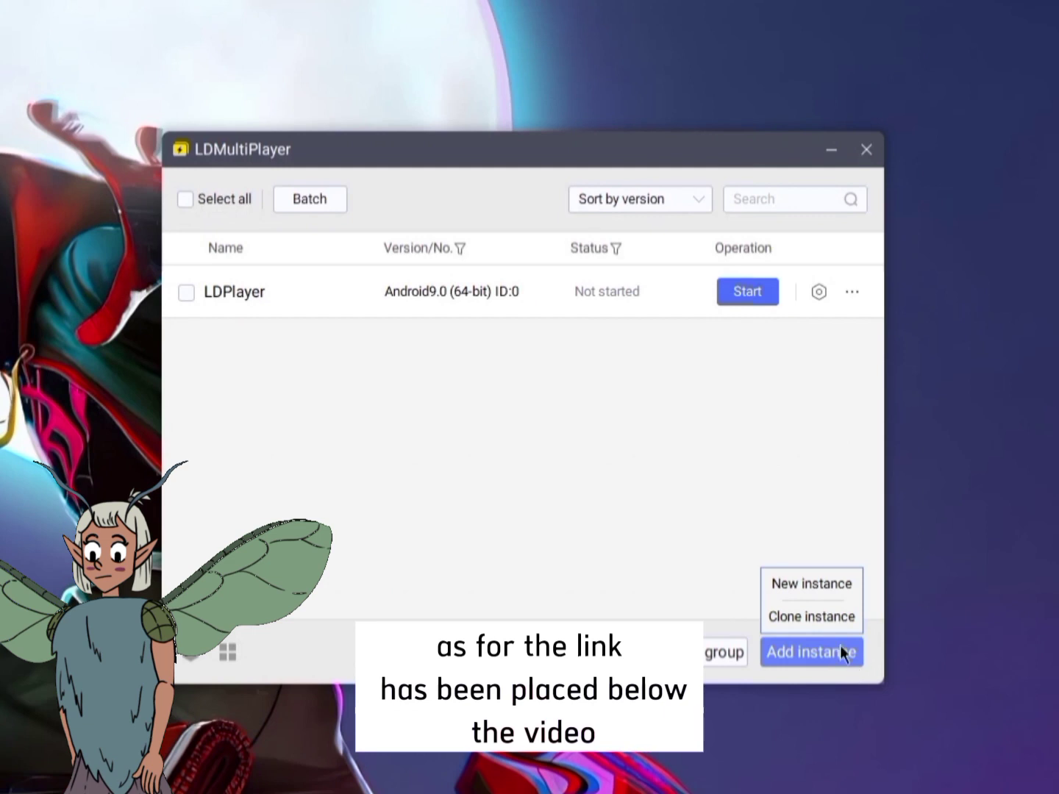
pyautogui.click(838, 592)
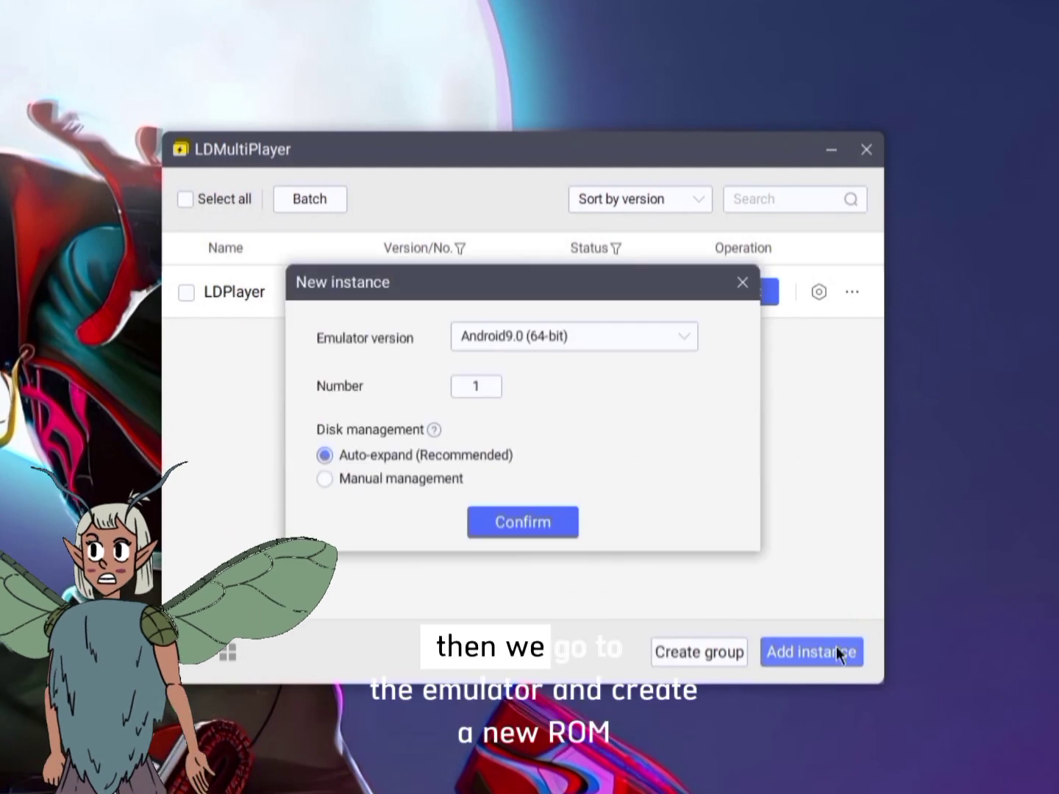
pyautogui.click(528, 524)
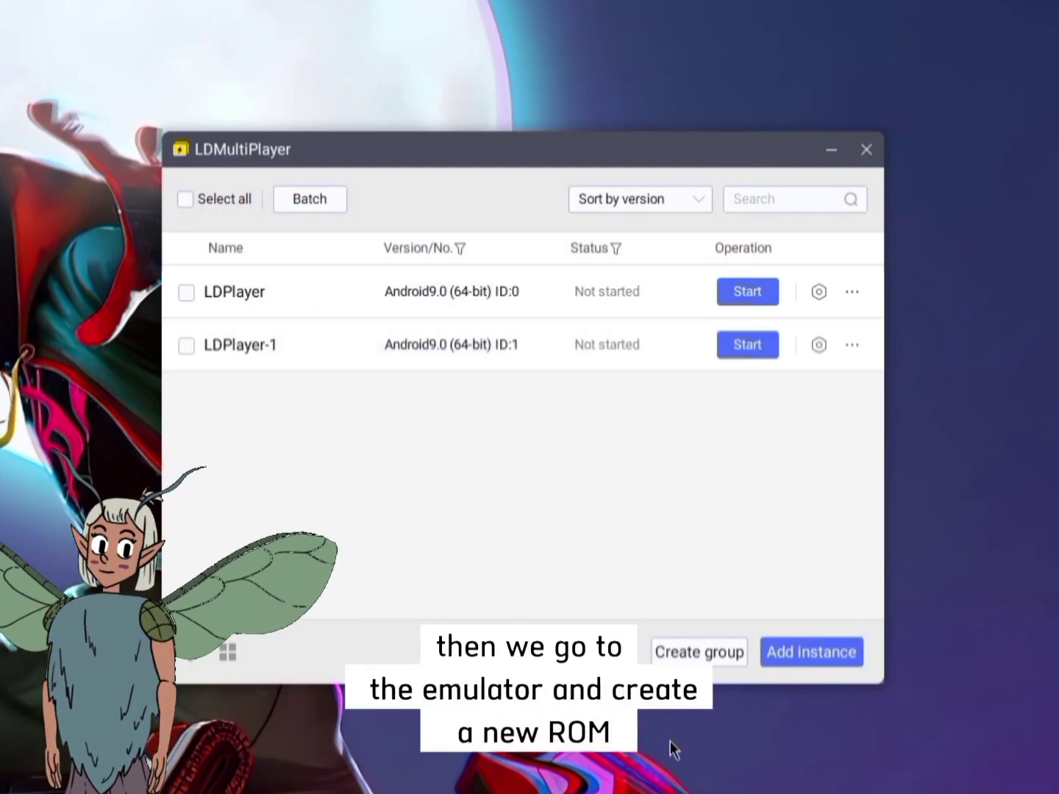
# Step: Set LDPlayer-1's System.vmdk writable with root permission enabled, save, and start it
pyautogui.click(822, 344)
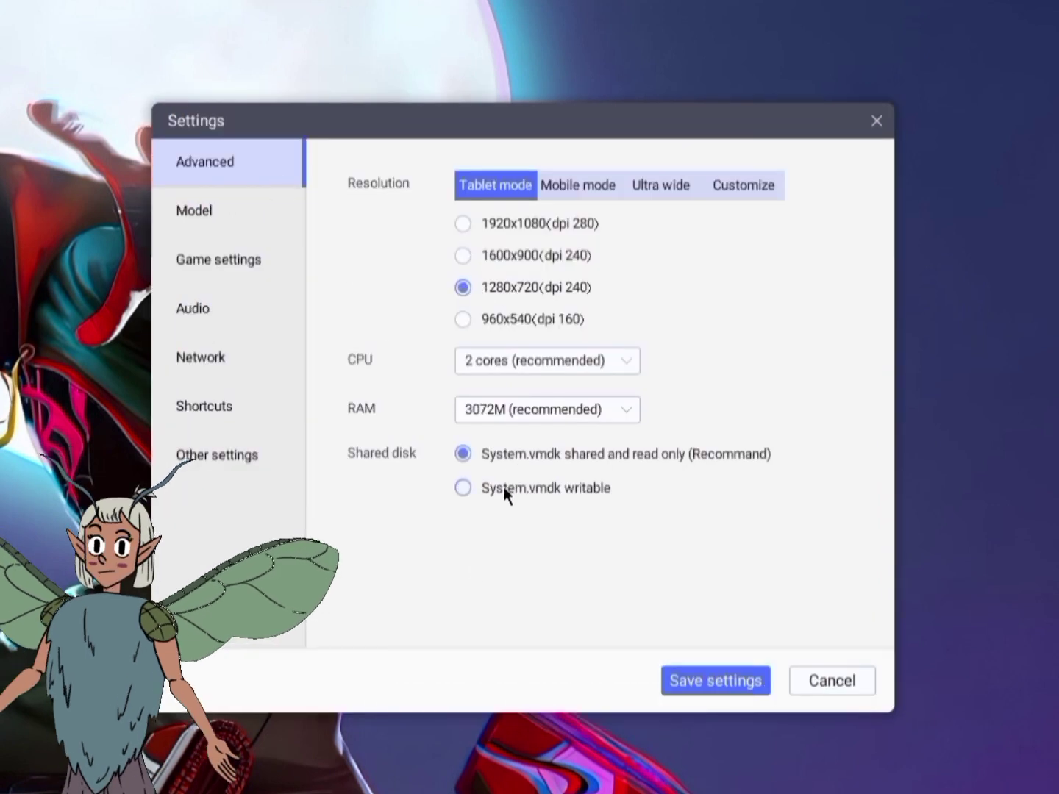
pyautogui.click(482, 486)
pyautogui.click(247, 453)
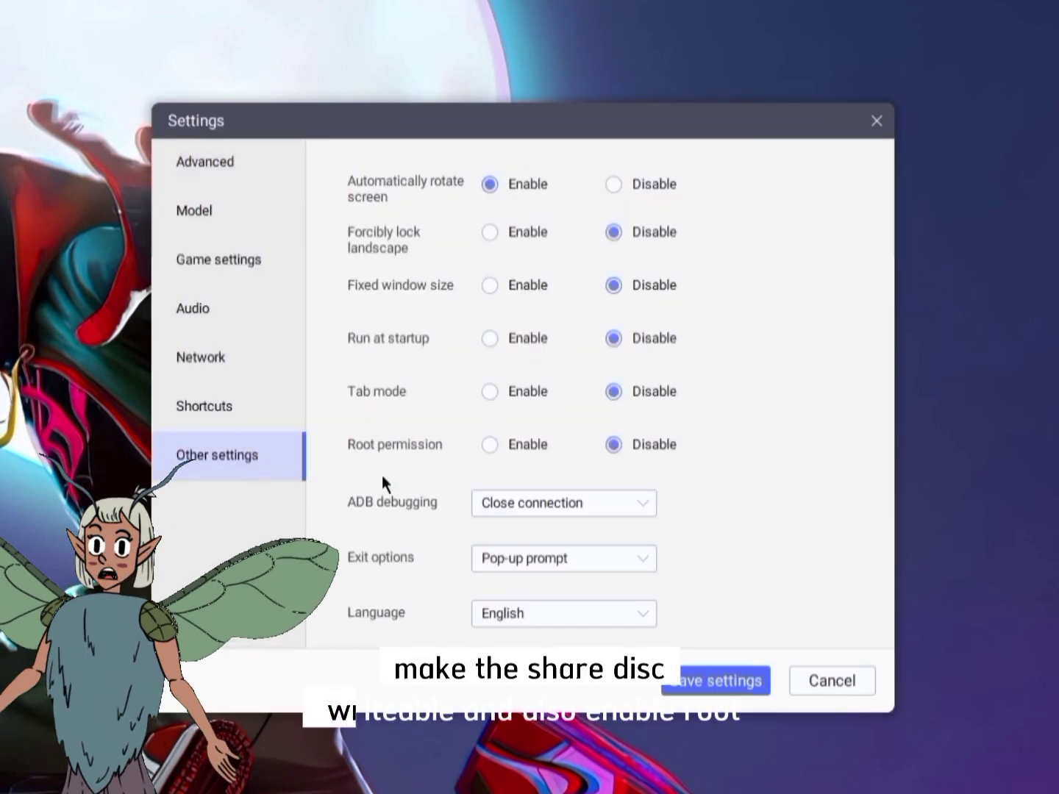
pyautogui.click(524, 444)
pyautogui.click(717, 681)
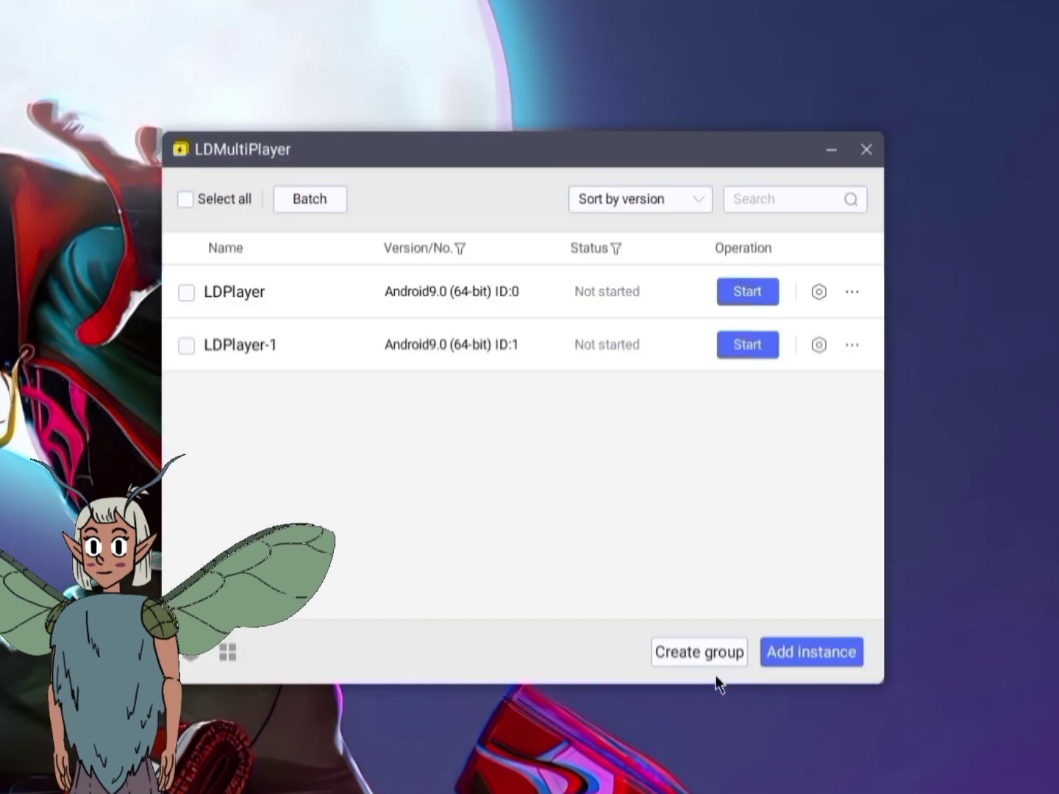
pyautogui.click(757, 350)
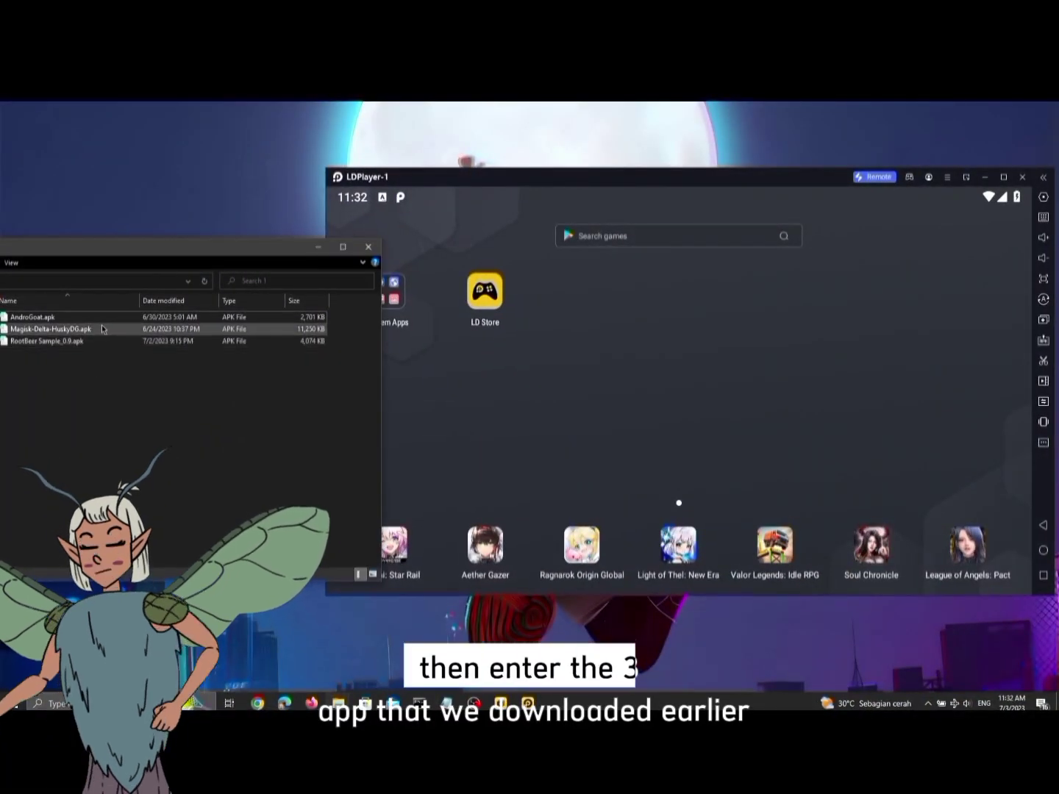
# Step: Install the Magisk Delta and RootBeer Sample APKs into LDPlayer-1, then launch Magisk Delta
pyautogui.moveTo(467, 354); pyautogui.dragTo(662, 354)
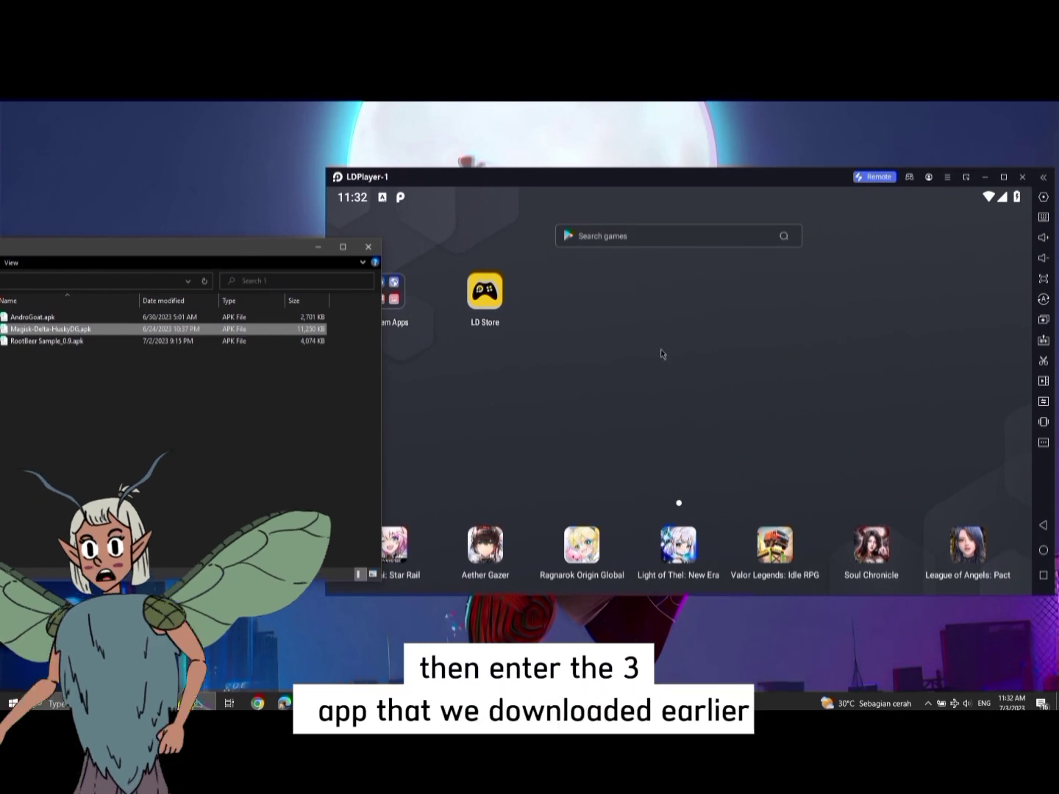
pyautogui.click(80, 342)
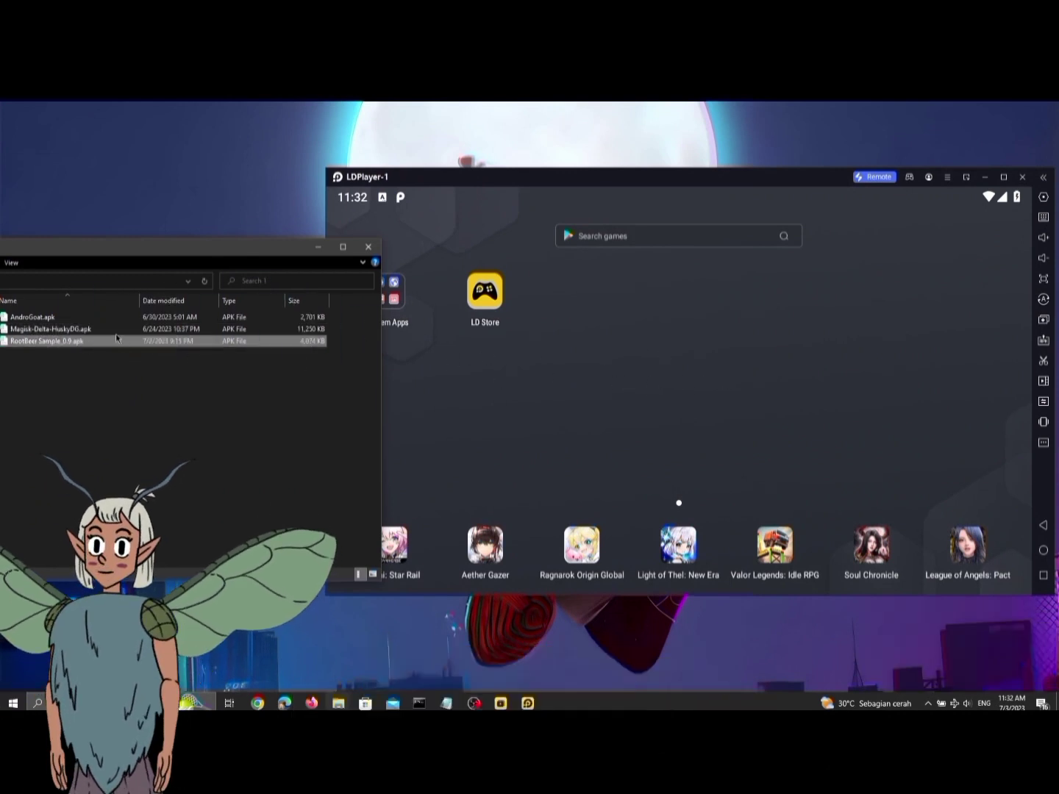
pyautogui.moveTo(609, 368); pyautogui.dragTo(709, 374)
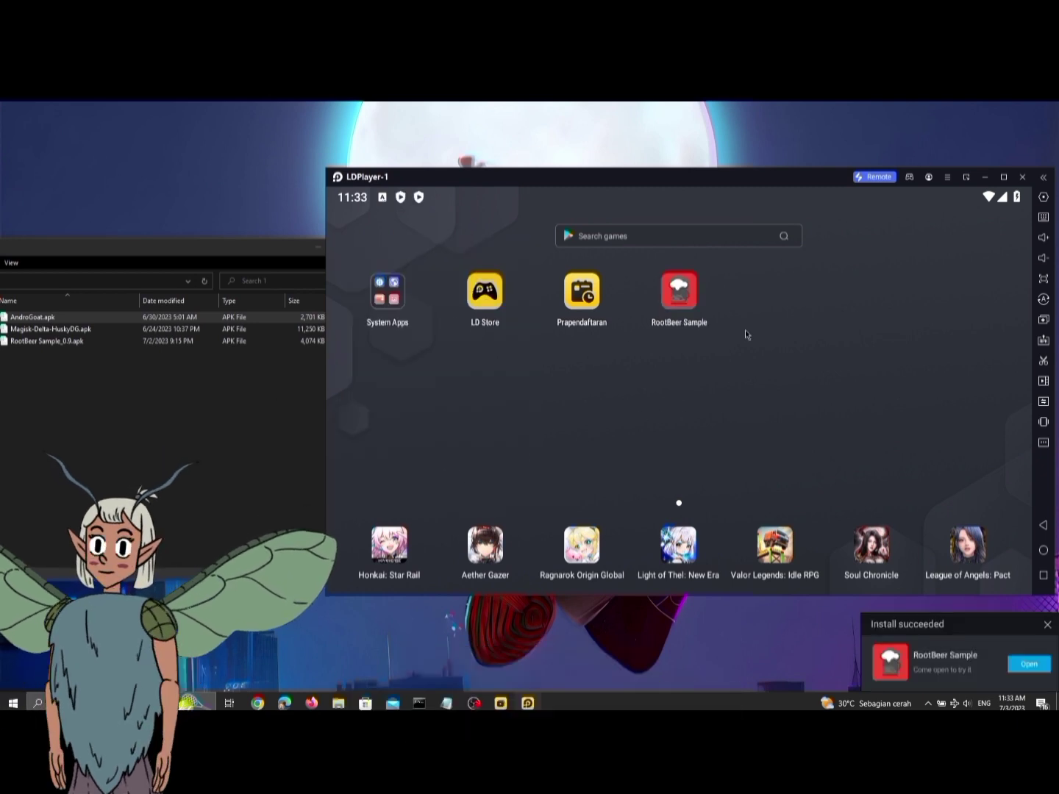
pyautogui.click(775, 290)
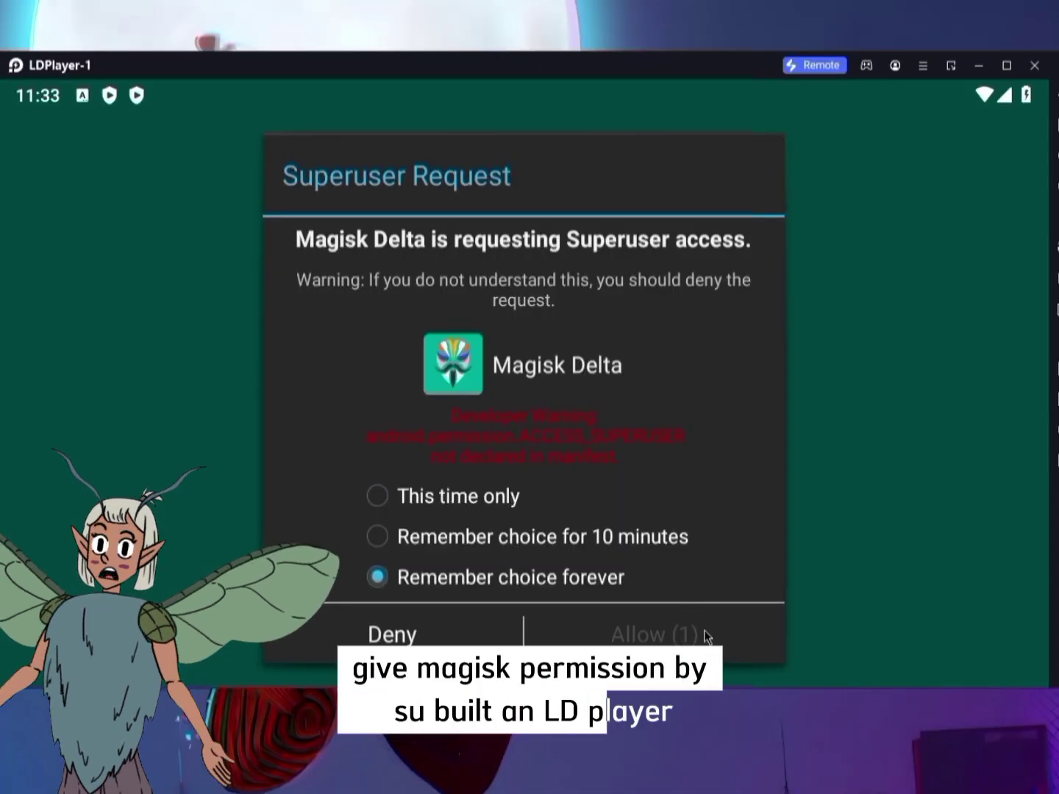
# Step: Allow the superuser request, then update Magisk Delta to fdac22ba-delta (25210) with storage access granted
pyautogui.click(652, 633)
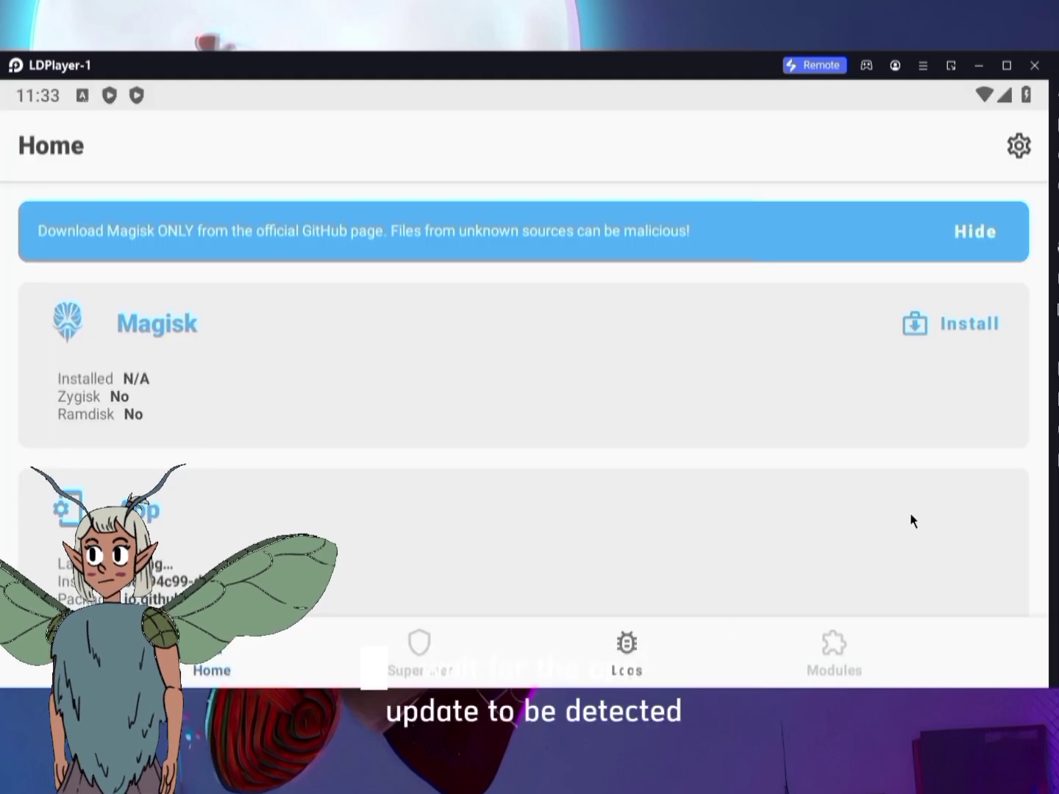
pyautogui.moveTo(910, 519); pyautogui.dragTo(895, 437)
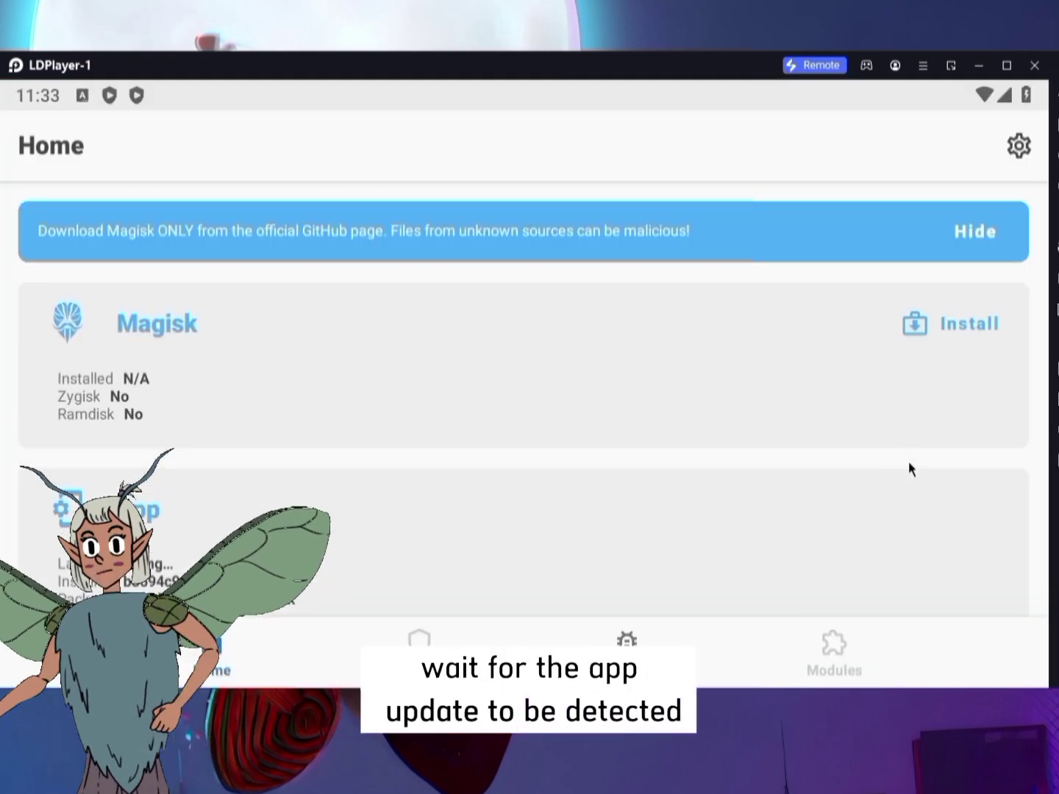
pyautogui.moveTo(906, 537); pyautogui.dragTo(907, 456)
pyautogui.click(931, 438)
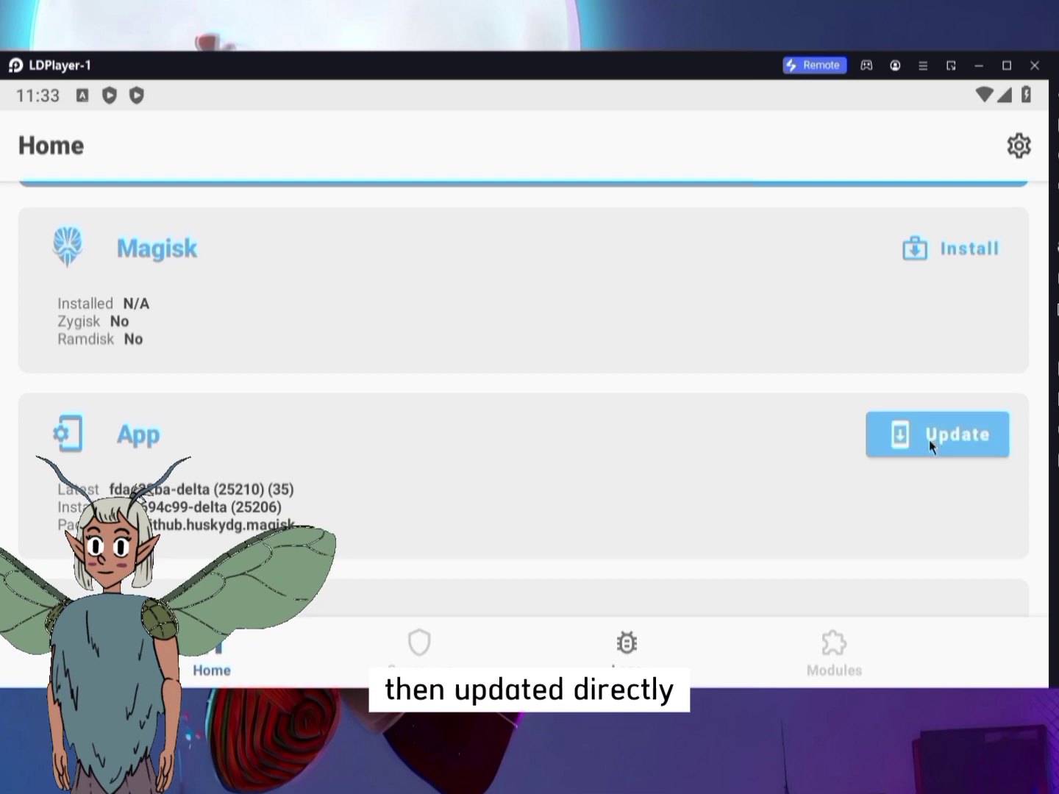
pyautogui.click(738, 457)
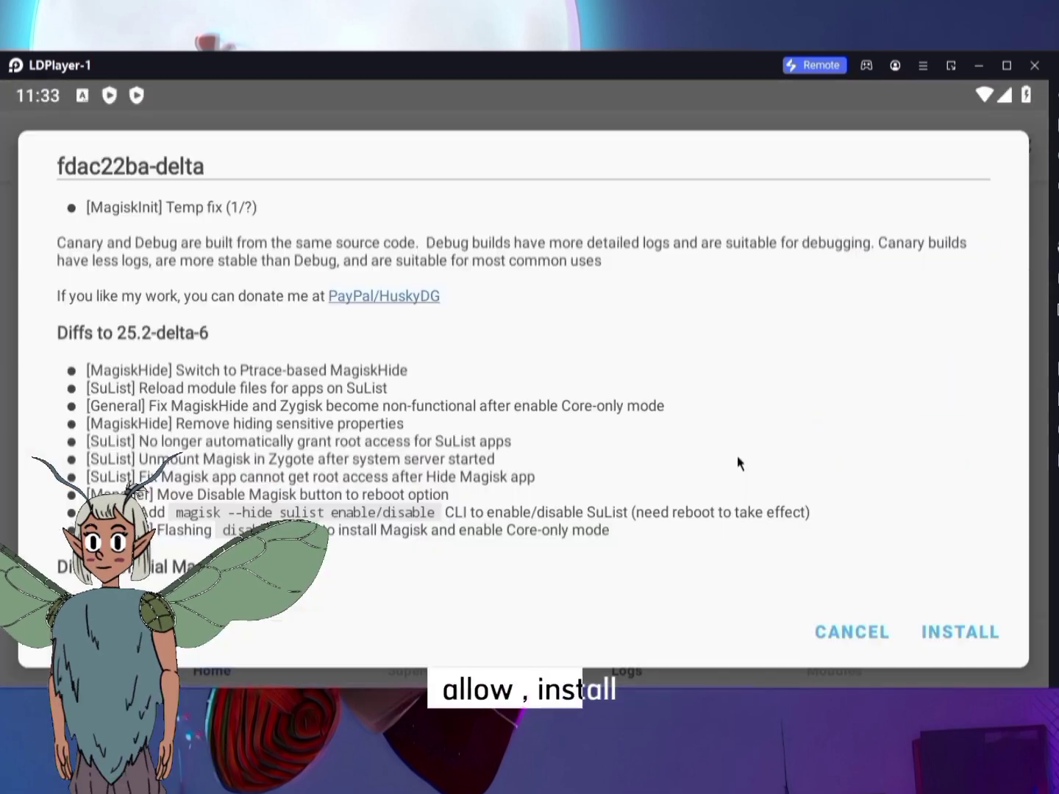
pyautogui.click(961, 631)
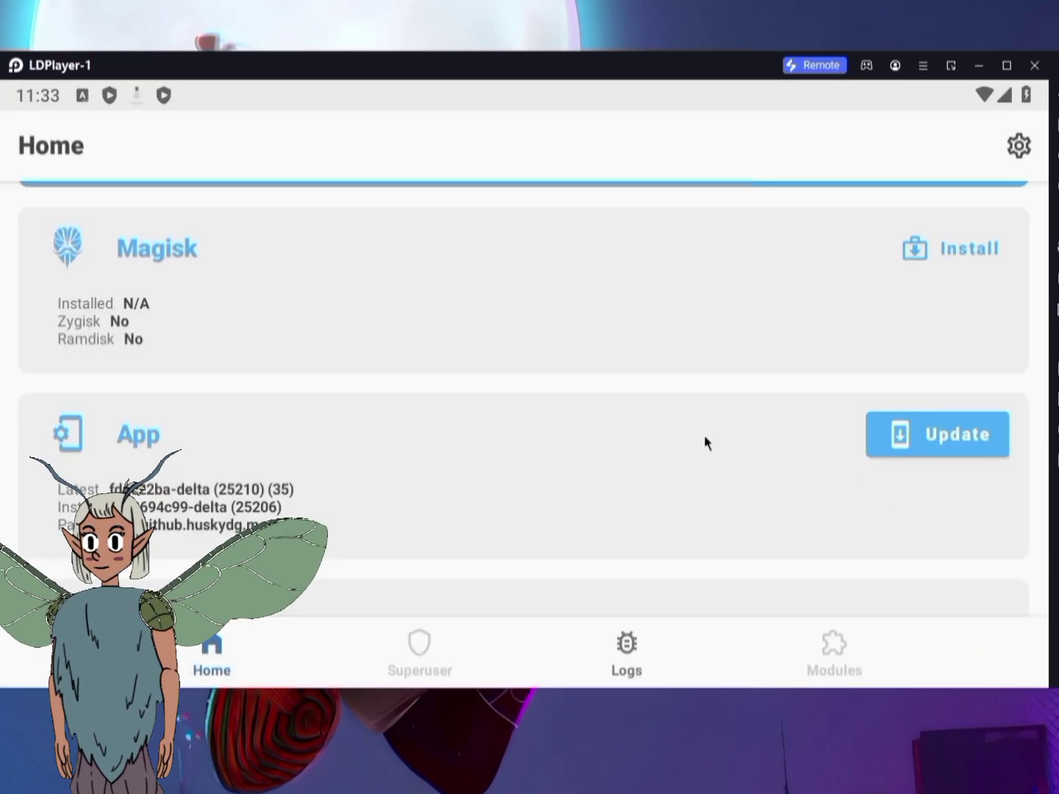
pyautogui.moveTo(649, 331); pyautogui.dragTo(664, 532)
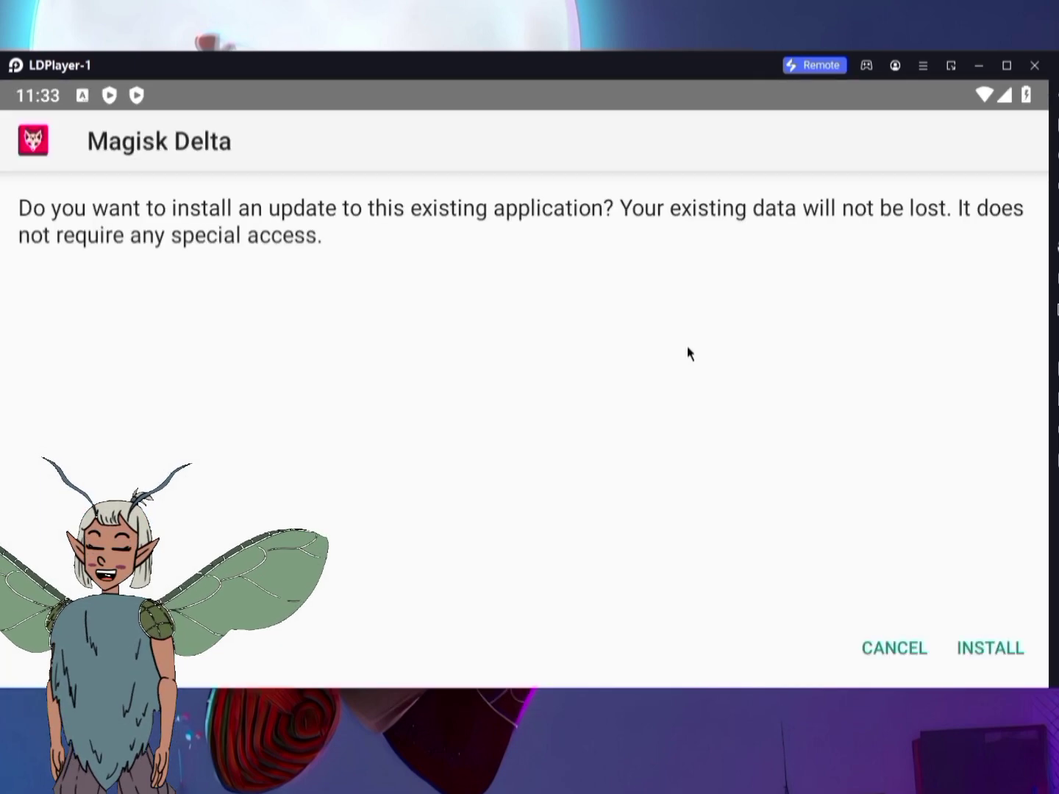
pyautogui.click(1003, 648)
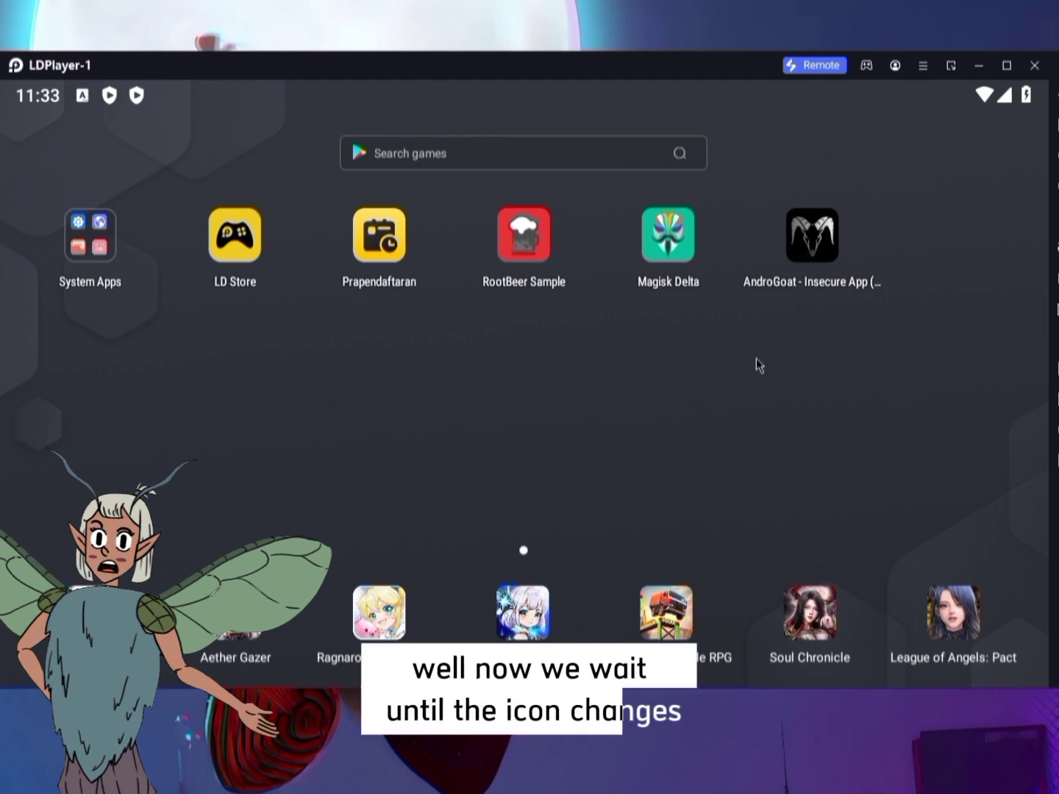
# Step: Flash Magisk fdac22ba-delta via Direct Install into system partition, then restart the emulator
pyautogui.click(669, 229)
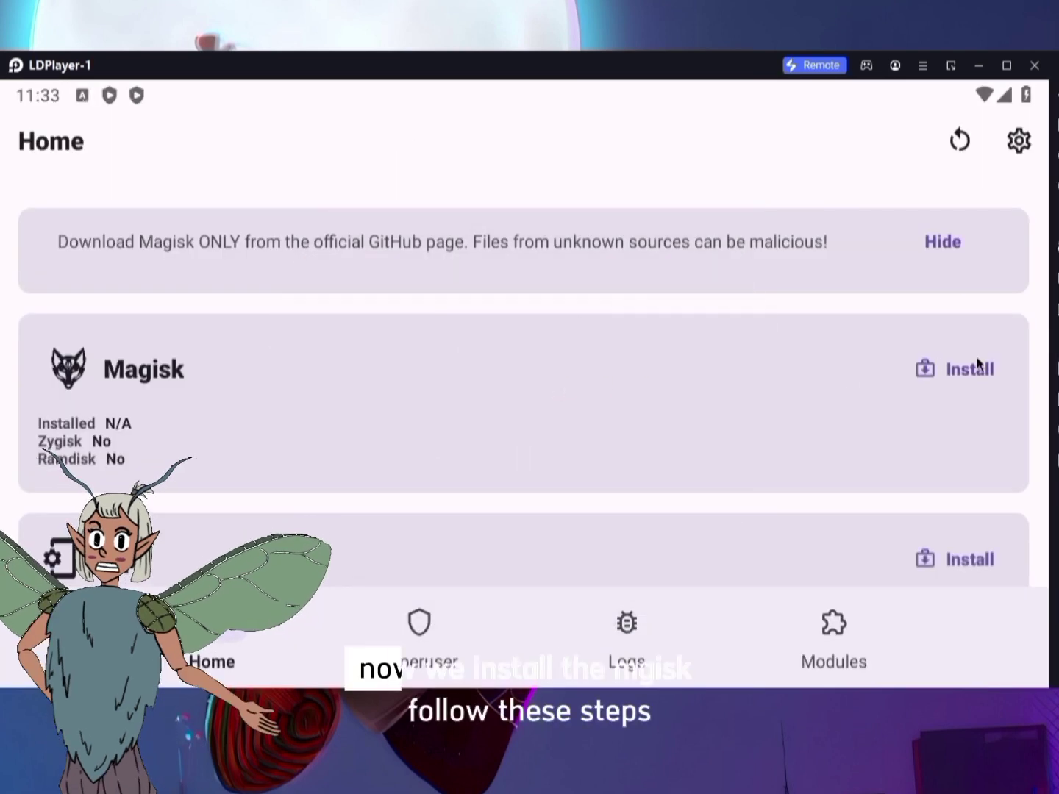
pyautogui.click(969, 370)
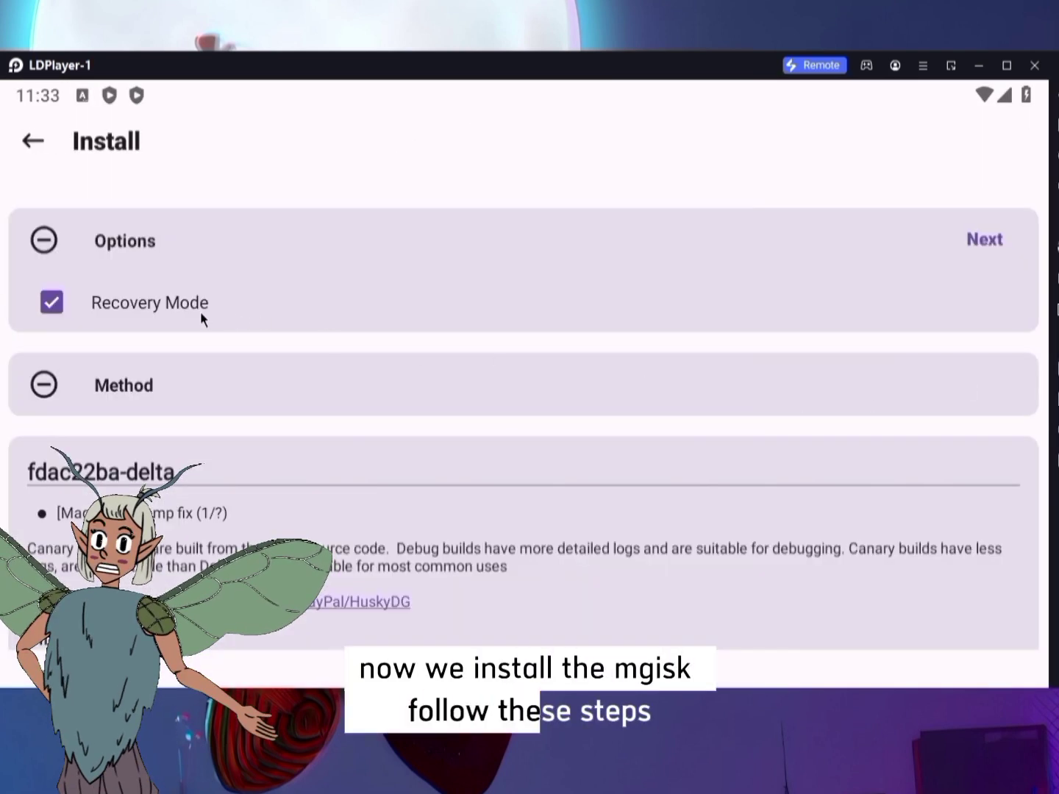
pyautogui.click(1000, 239)
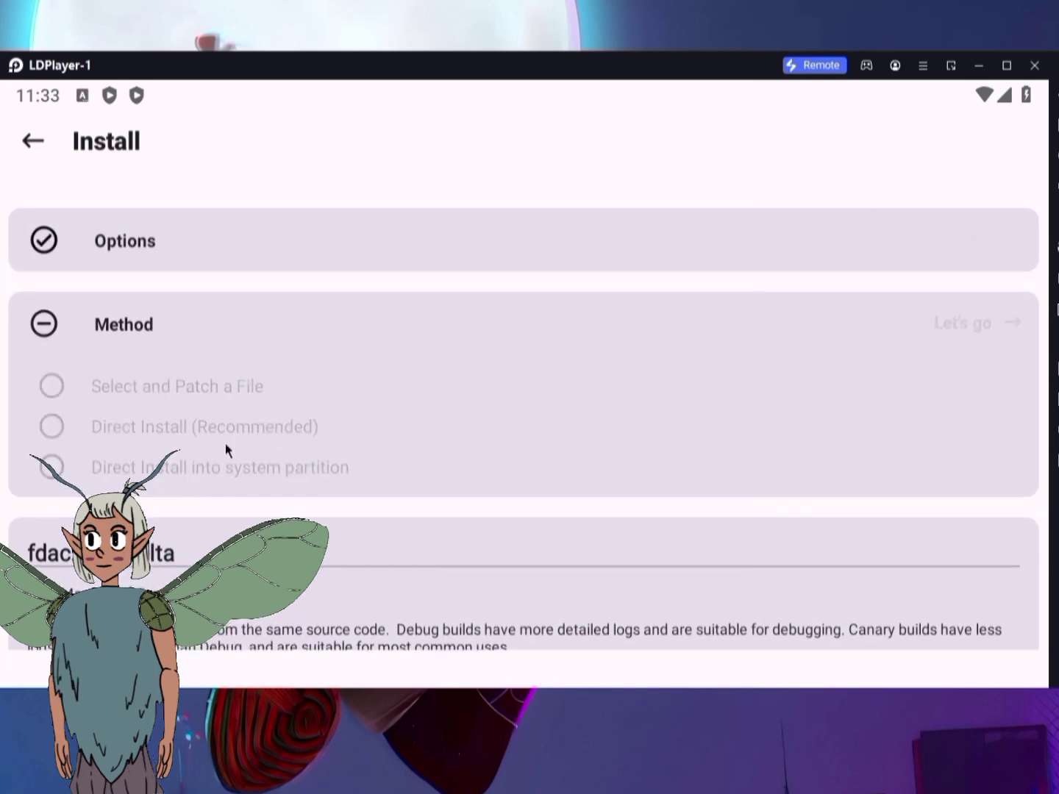
pyautogui.click(169, 467)
pyautogui.click(949, 324)
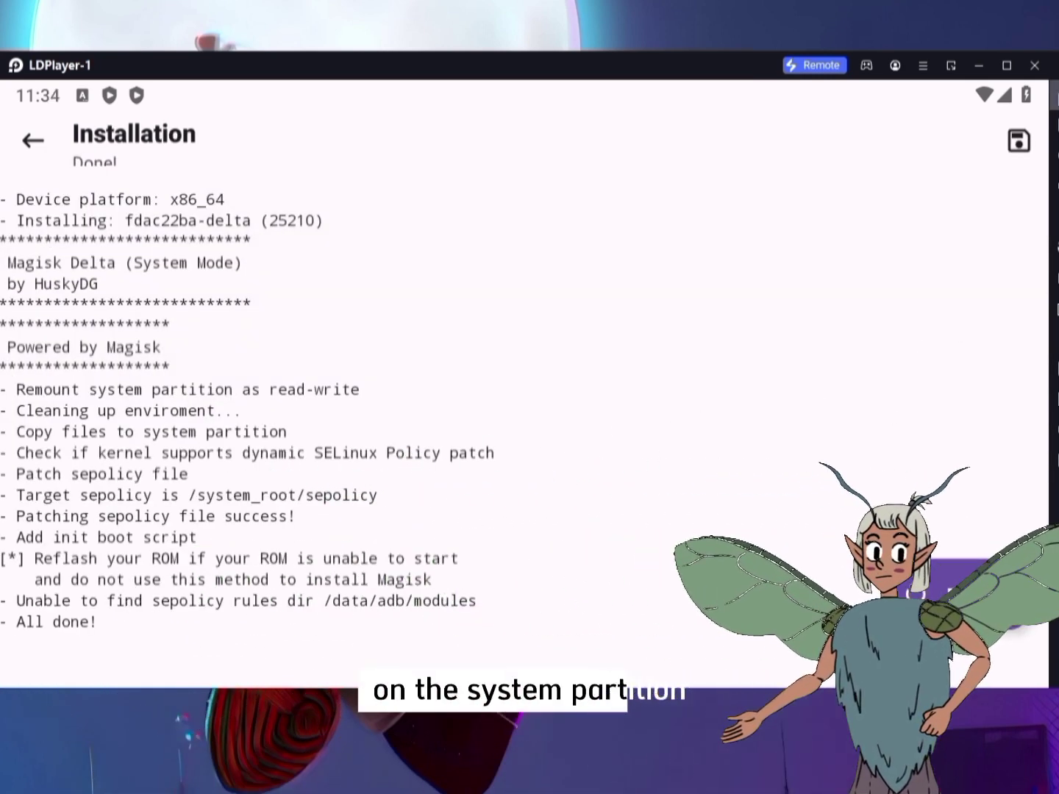
pyautogui.click(1035, 65)
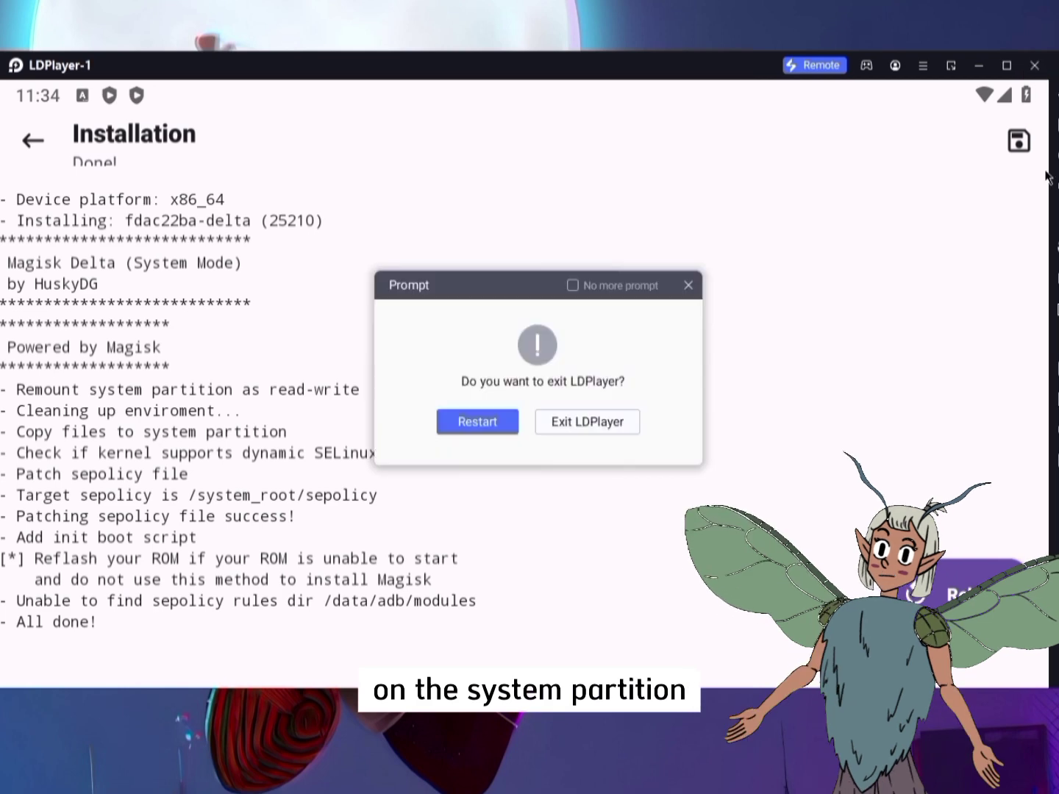
pyautogui.click(475, 424)
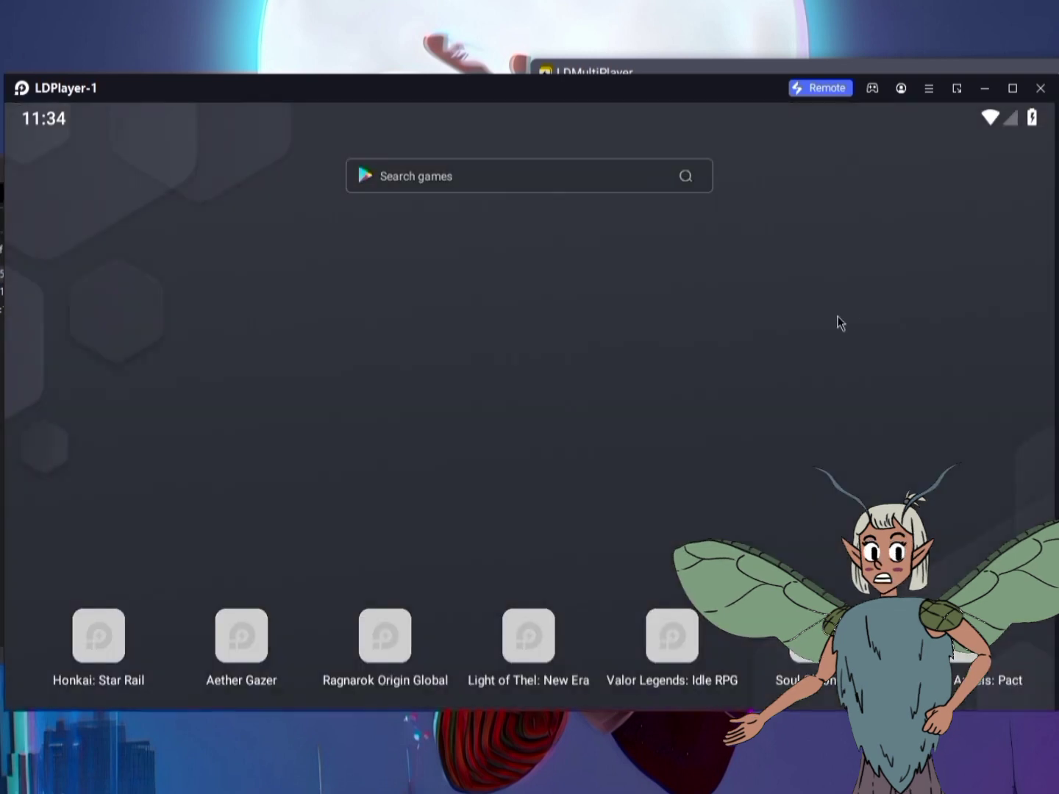
# Step: Dismiss Magisk's Abnormal State warning, confirm fdac22ba-delta (25210) installed, and launch RootBeer Sample
pyautogui.click(676, 262)
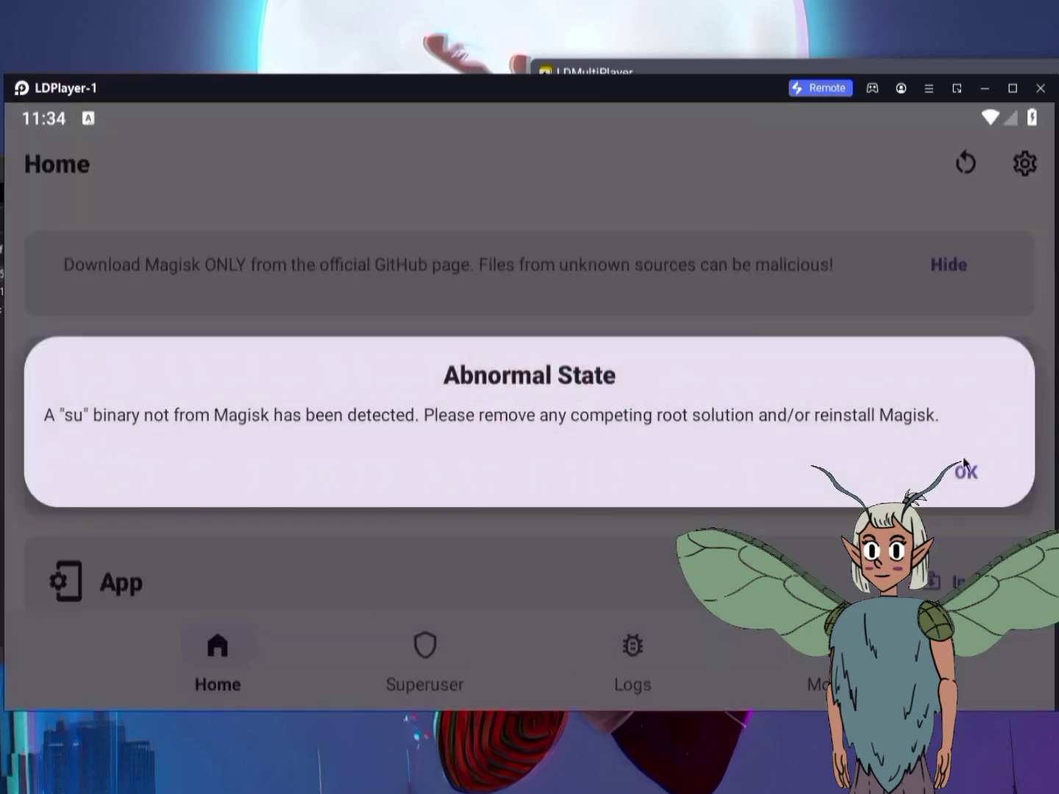
pyautogui.click(965, 473)
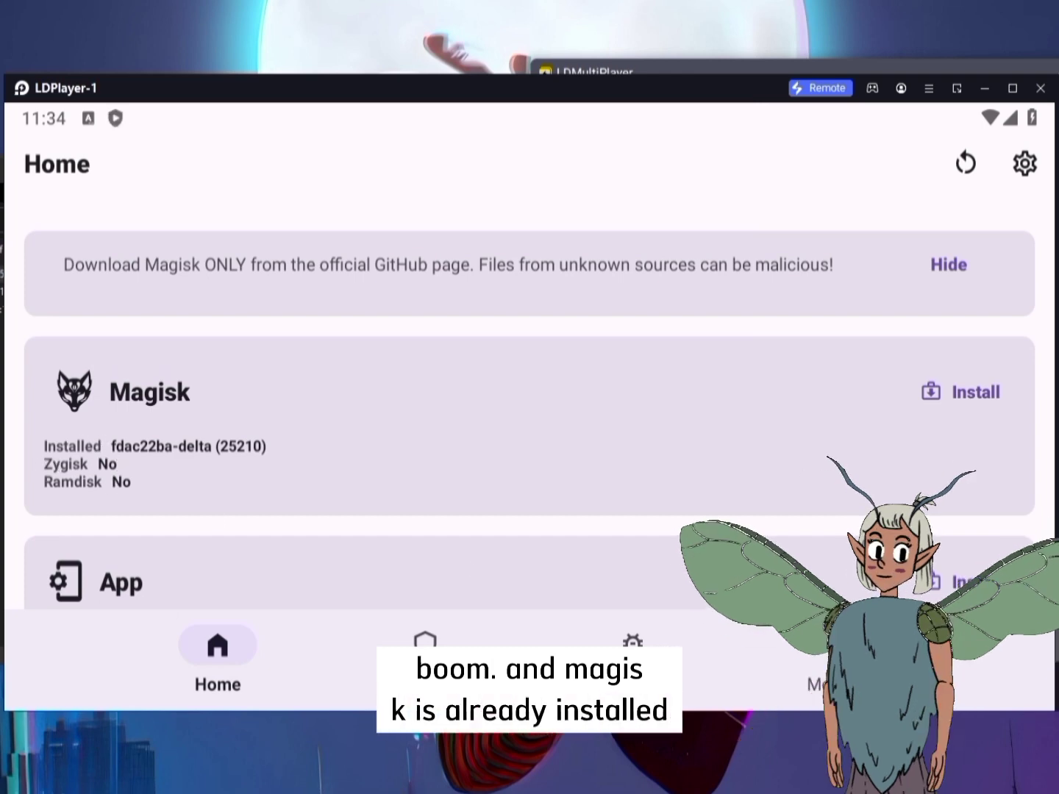
pyautogui.press('Escape')
pyautogui.click(539, 273)
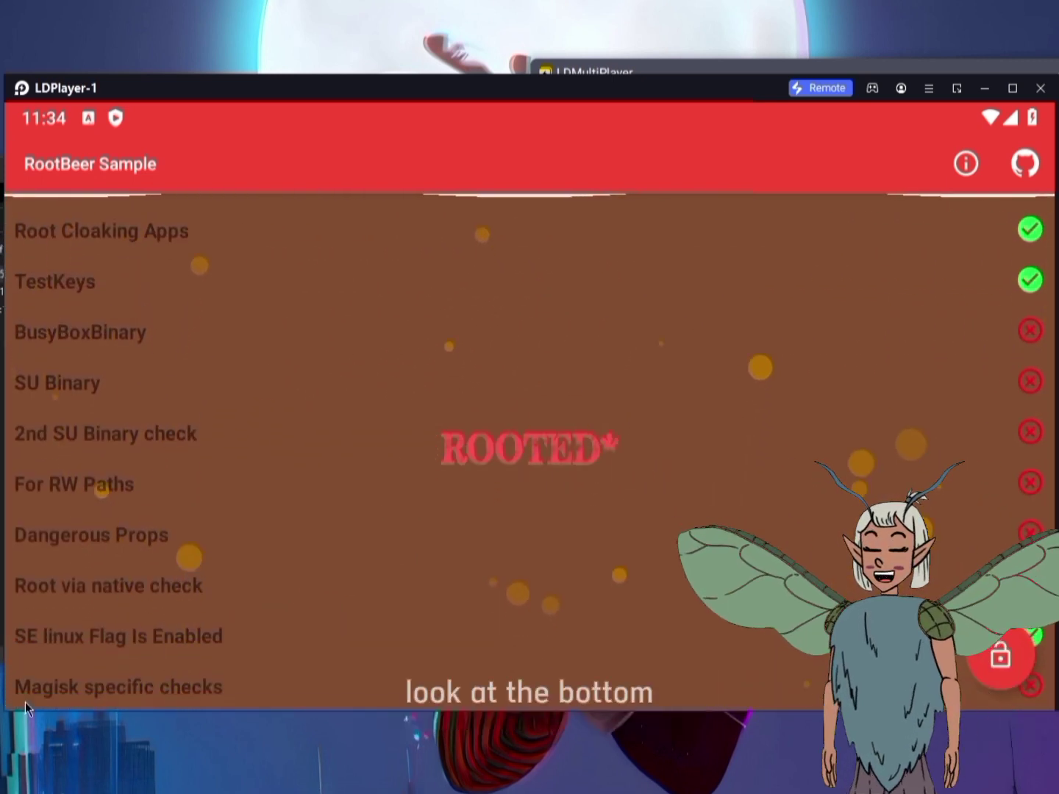
# Step: Leave the ROOTED RootBeer result and open AndroGoat's ROOT DETECTION exercise
pyautogui.press('Escape')
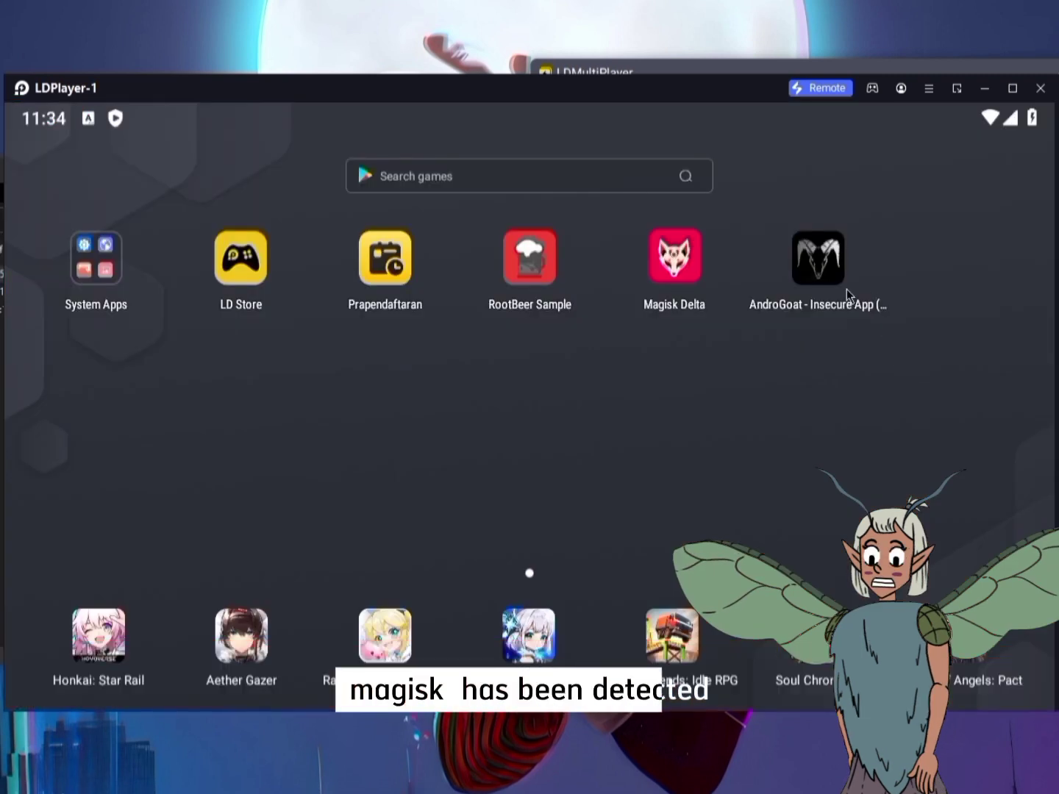
pyautogui.click(845, 288)
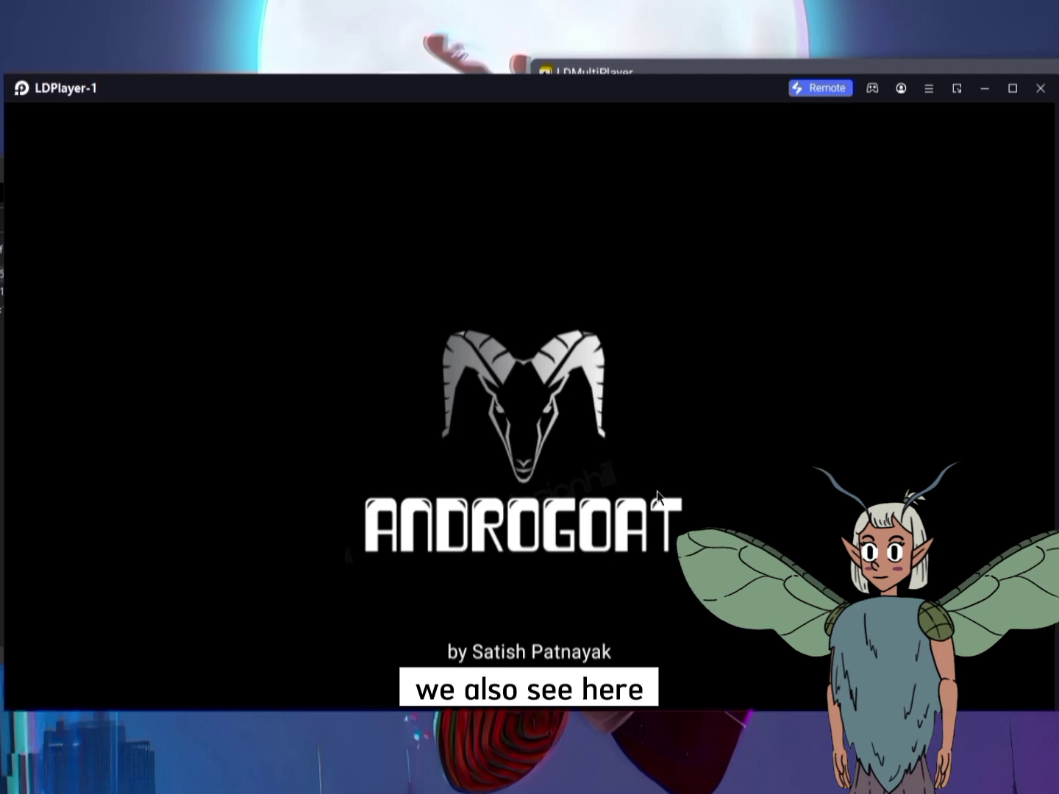
pyautogui.moveTo(665, 489); pyautogui.dragTo(705, 203)
pyautogui.click(653, 463)
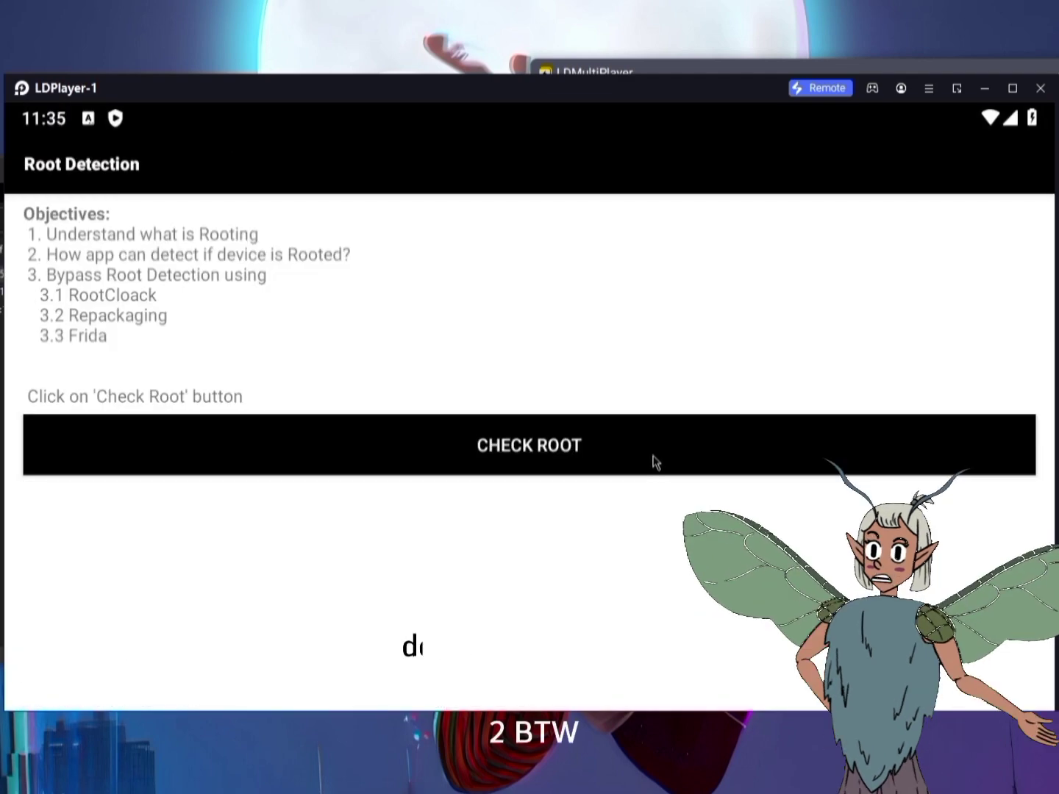